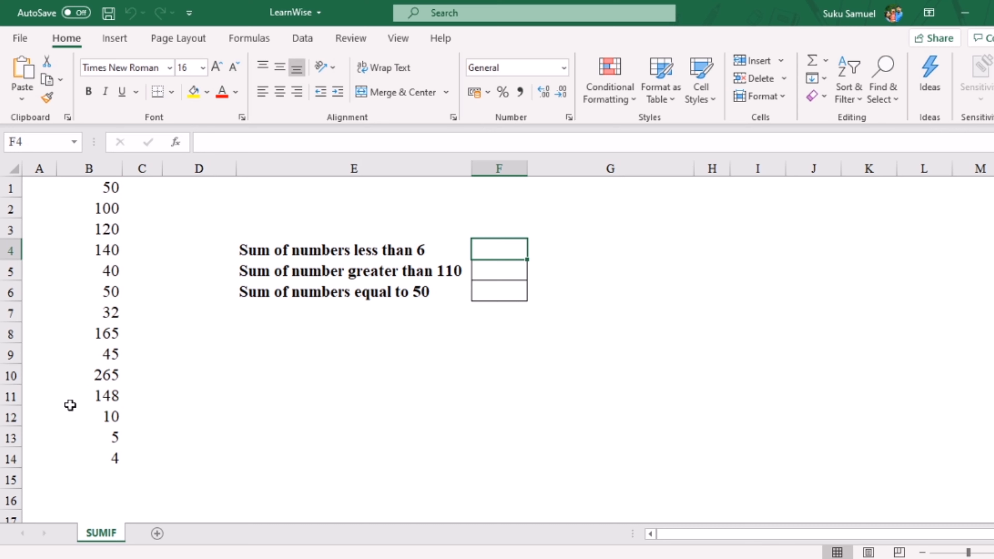
Enter a SUMIF formula in F4 that sums the values in B1:B14 that are less than 6, using criteria "<6".
text(=s)
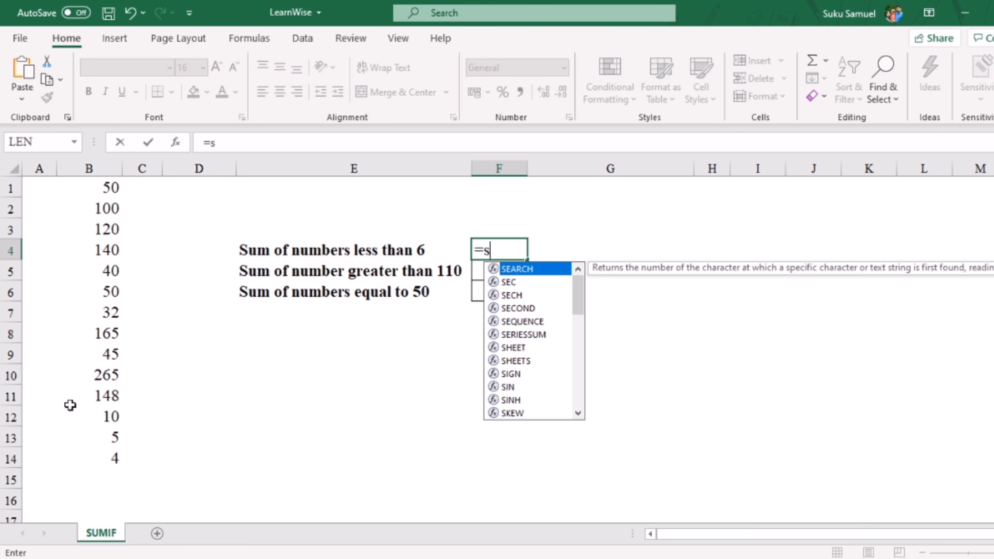
text(umif()
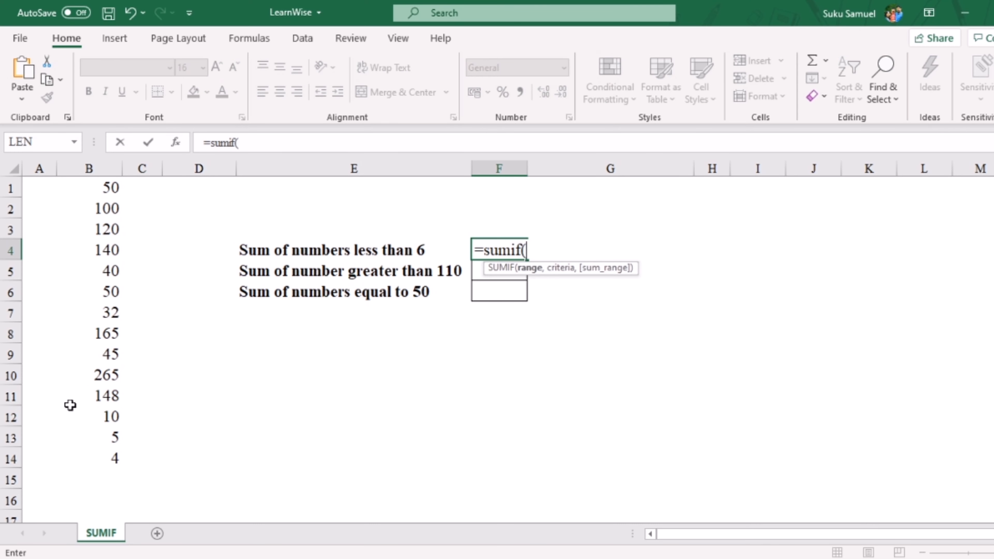
drag(110, 187, 80, 459)
text(,")
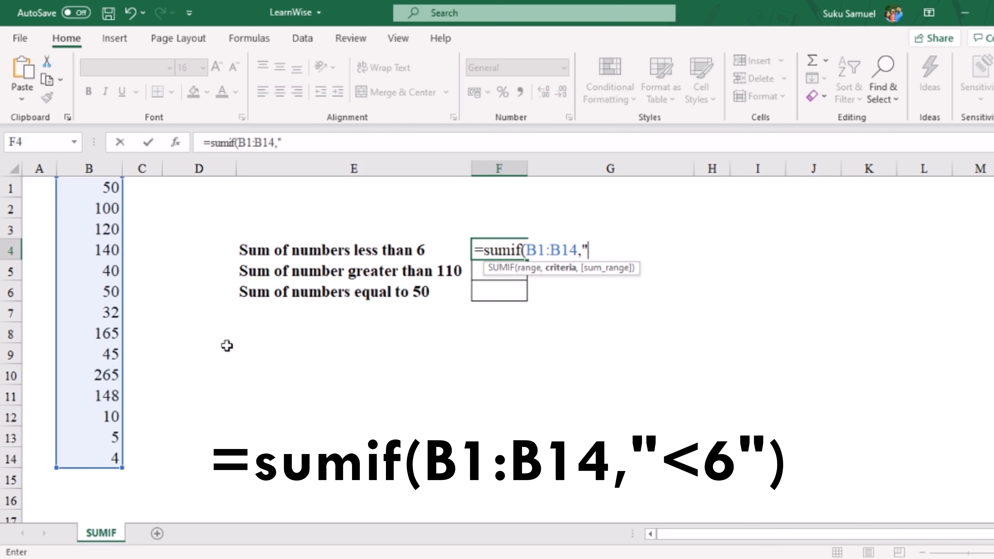
text(<6"))
key(Return)
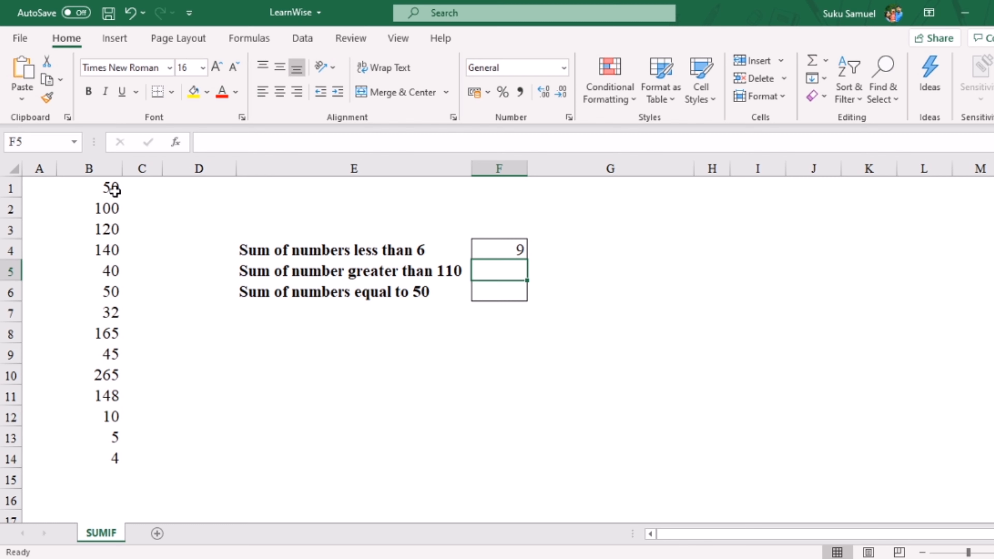
drag(114, 190, 114, 458)
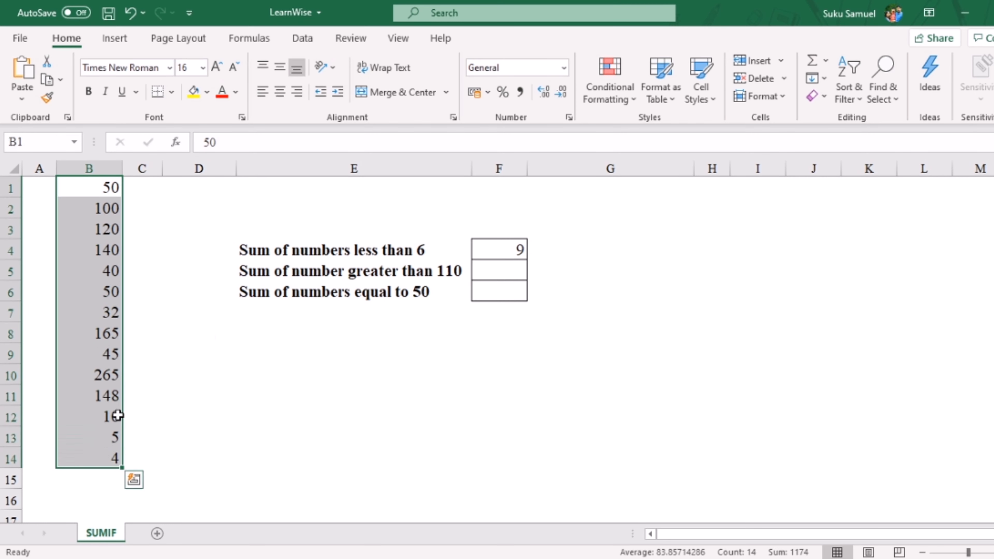
click(517, 243)
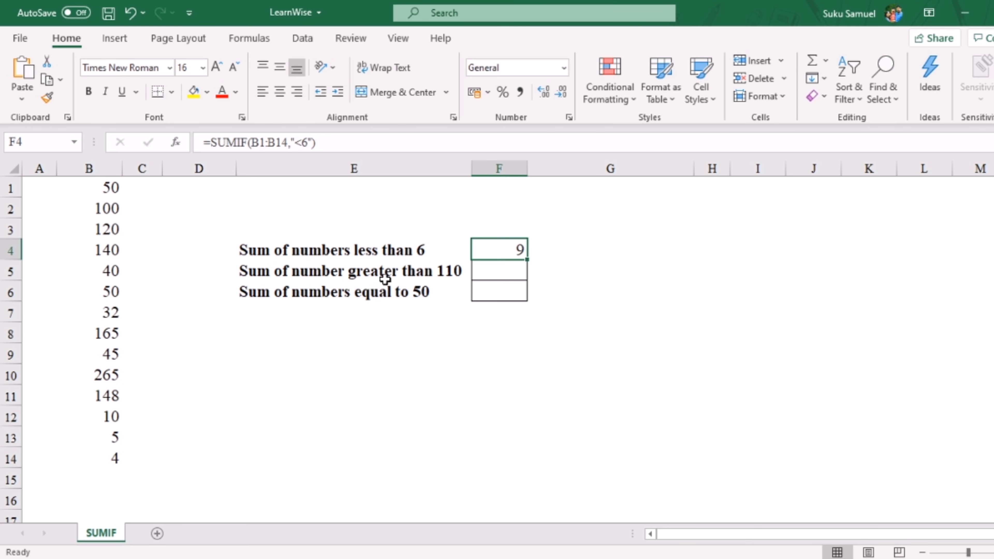
Enter a SUMIF formula in F5 that sums the values in B1:B14 greater than 110, using criteria ">110".
click(493, 269)
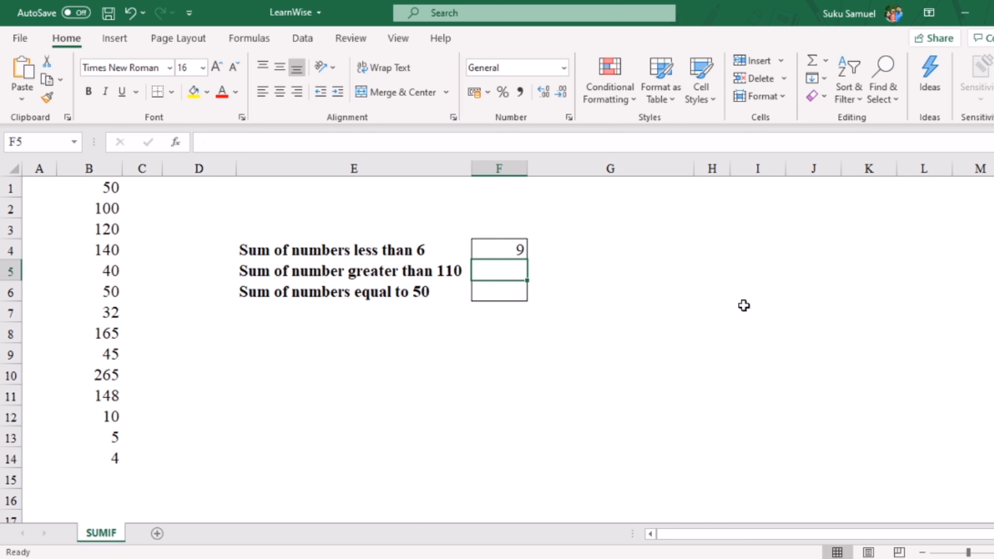
text(=)
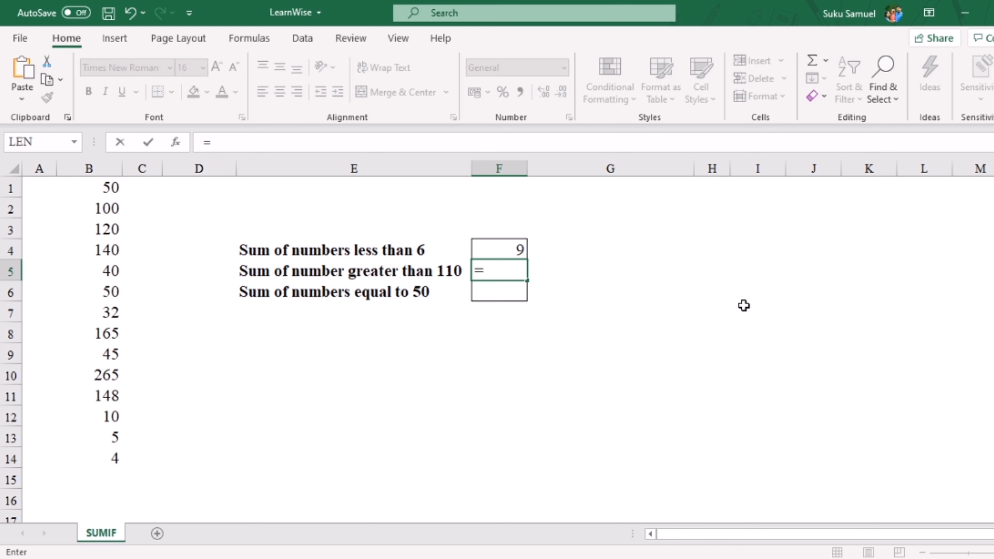
text(sumif()
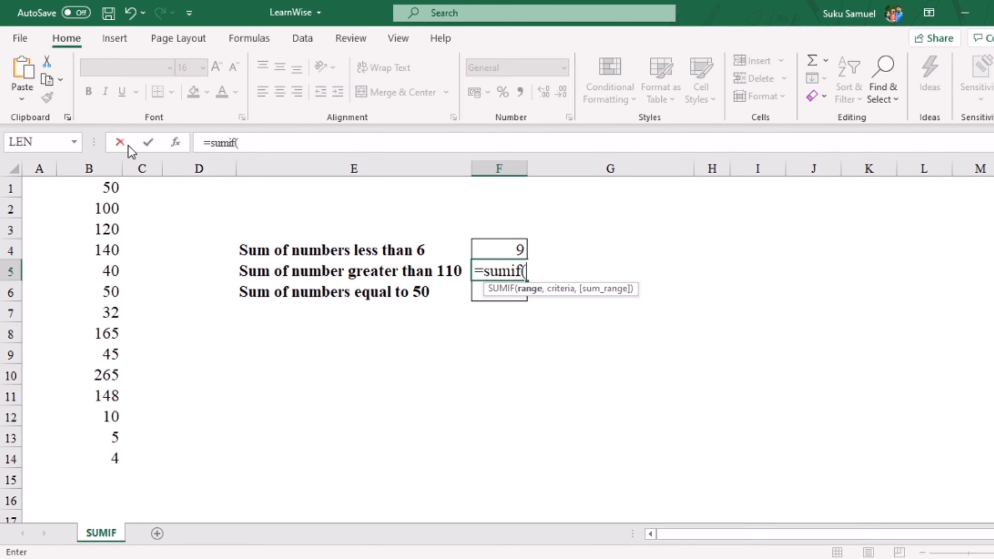
drag(113, 187, 112, 461)
text(,")
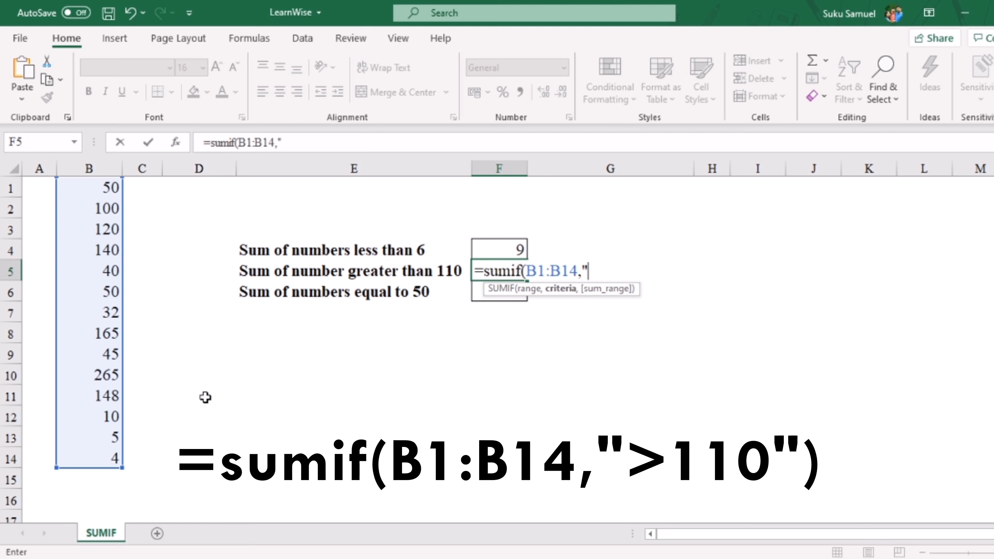
text(>110"))
key(Return)
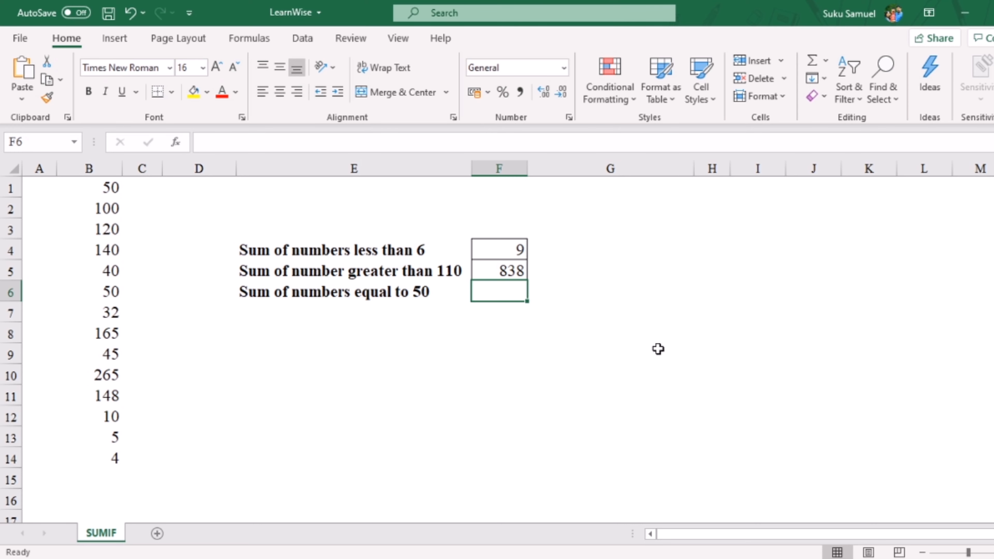
Enter a SUMIF formula in F6 that sums the values in B1:B14 equal to 50, using criteria "=50".
text(=)
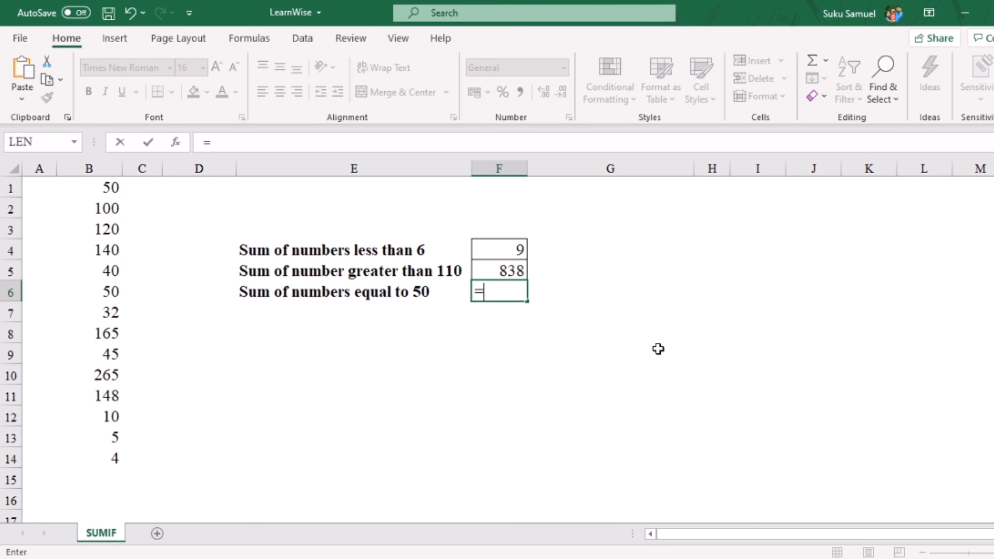
text(sumif)
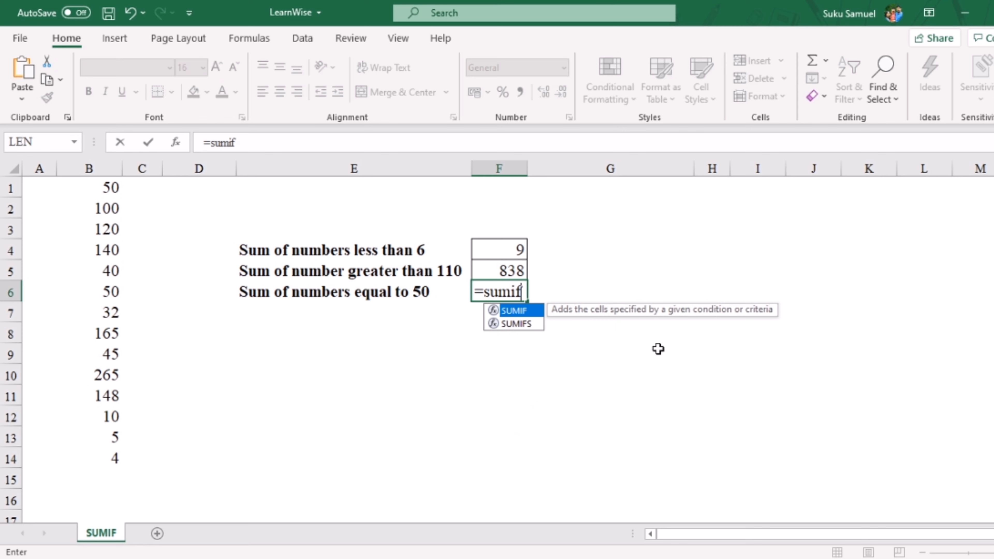
text(()
drag(89, 188, 89, 456)
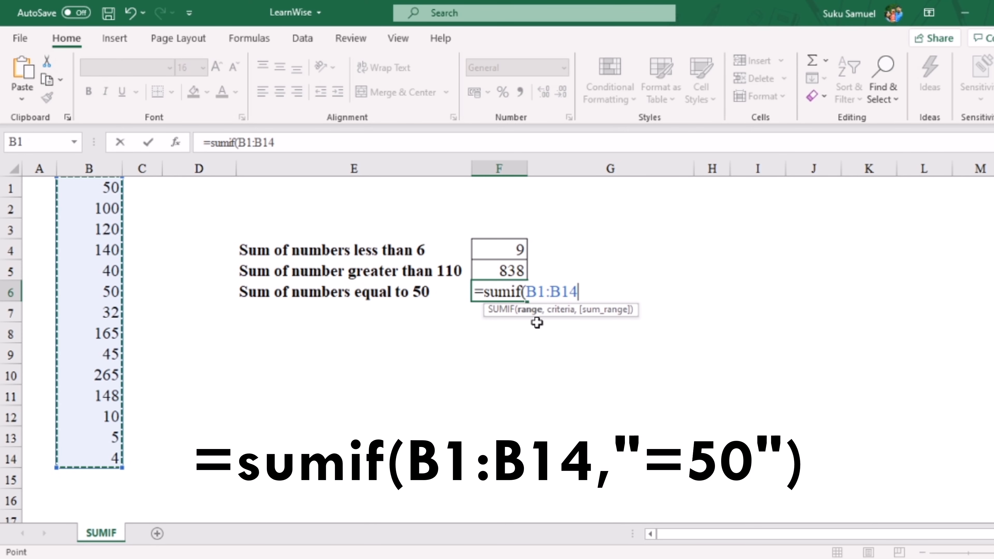
text(,")
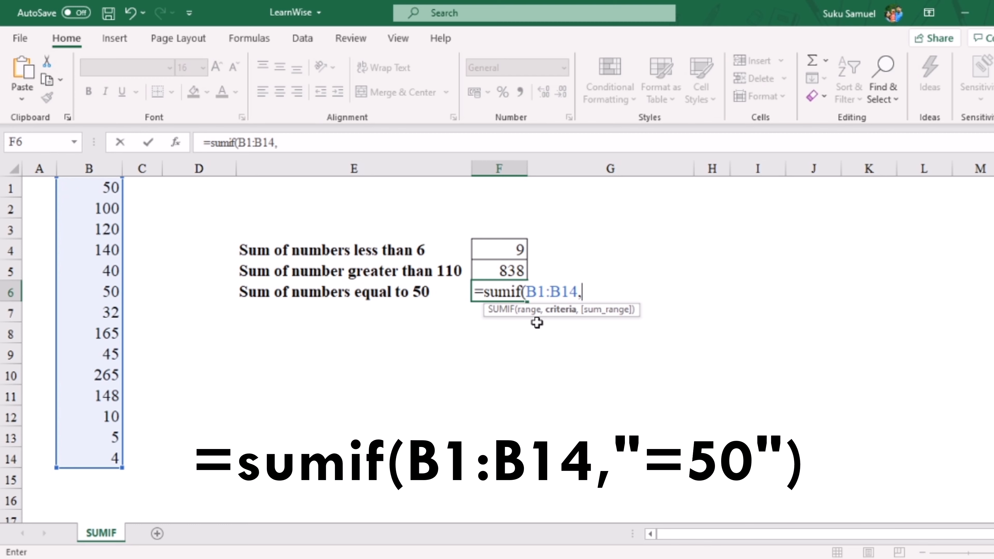
text(=50"))
key(Return)
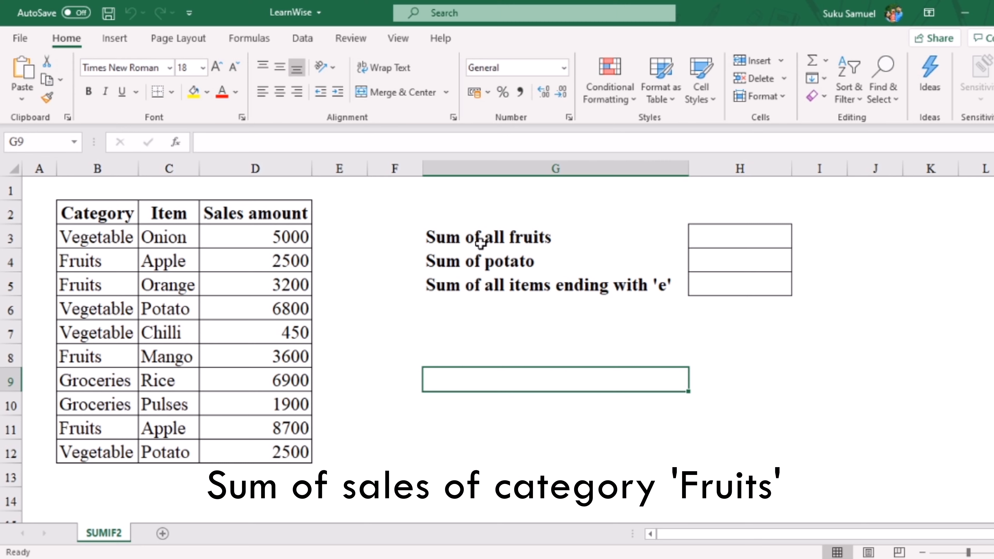
Total the fruit sales in H3 with =SUMIF(B3:B12,"Fruits",D3:D12).
click(749, 234)
text(=)
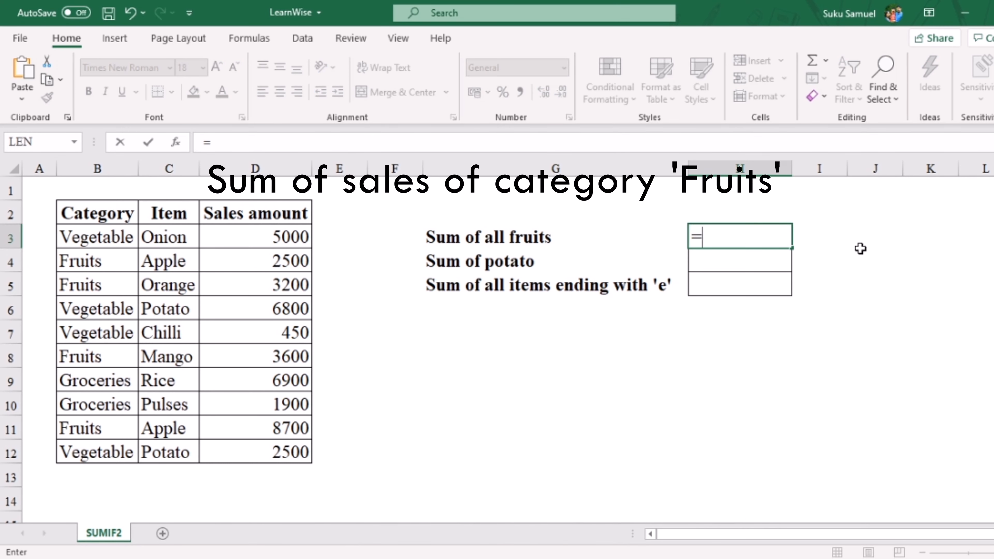
text(sumif()
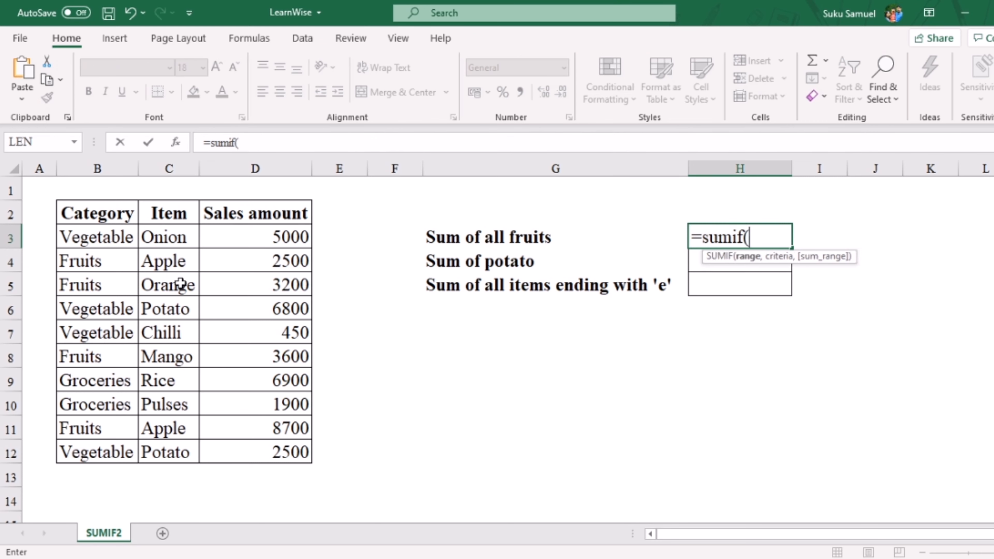
drag(126, 241, 125, 453)
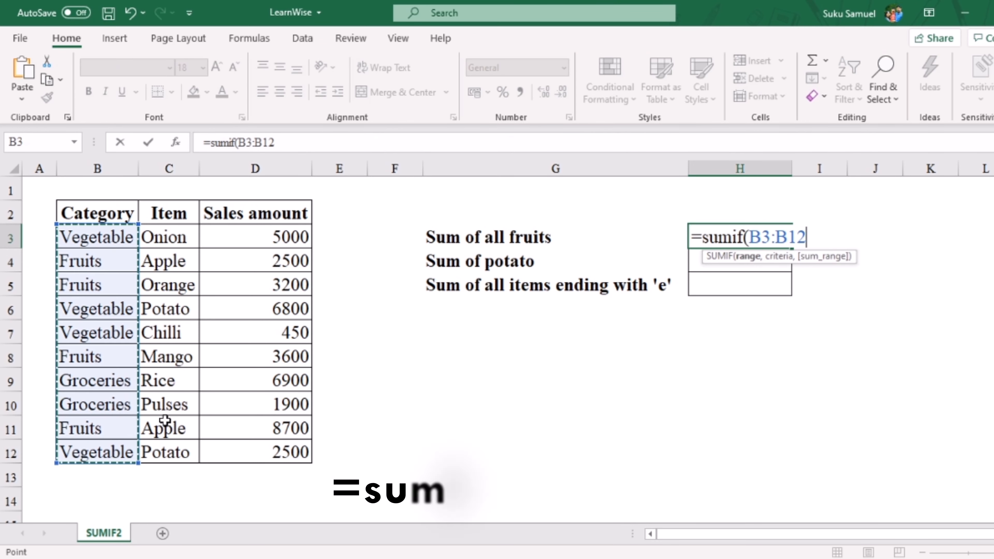
text(,")
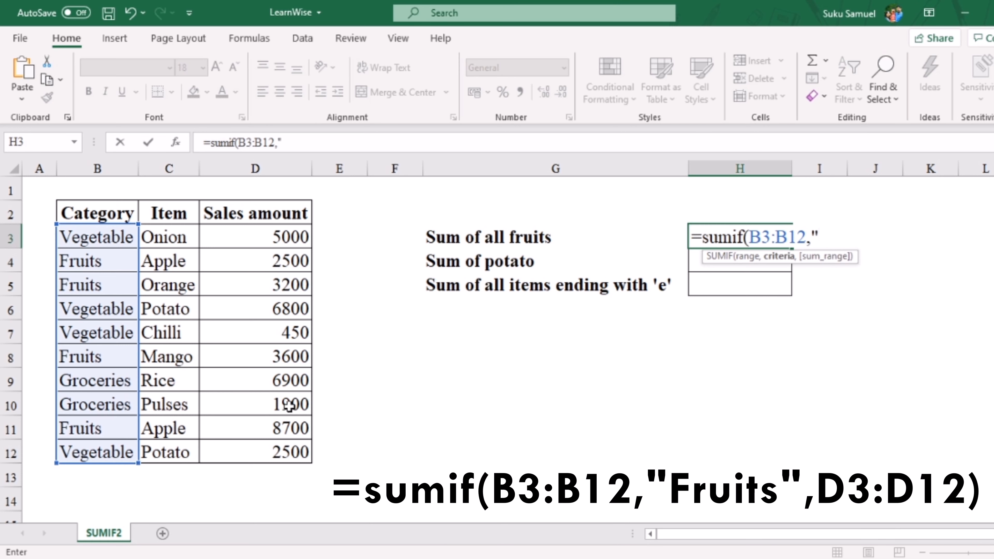
text(Fruits",)
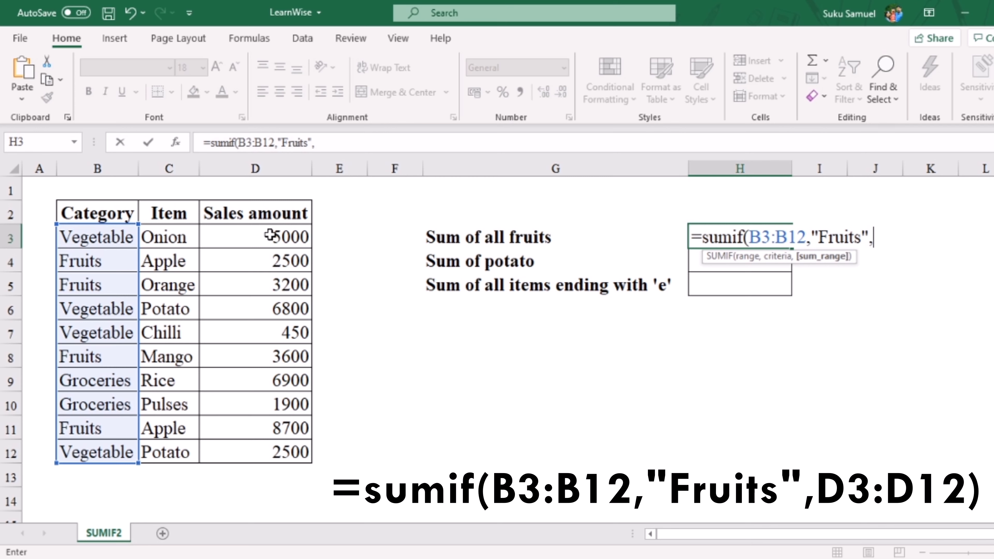
drag(268, 231, 250, 450)
text())
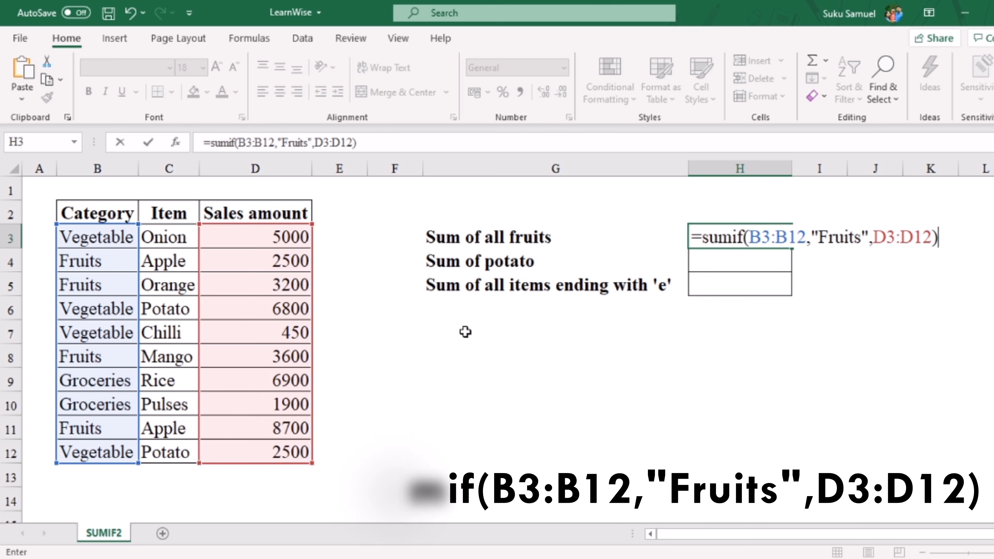
key(Return)
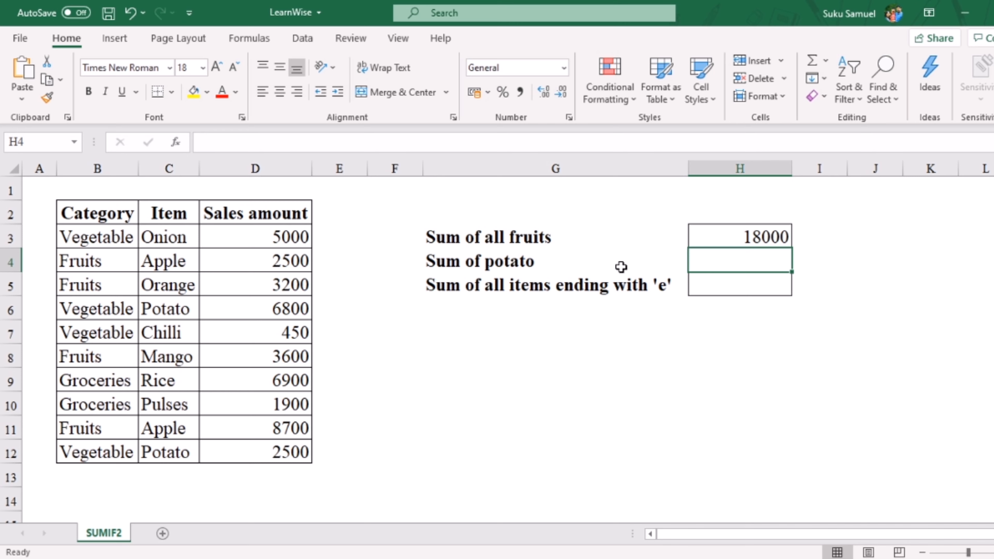
Total the potato sales in H4 with =SUMIF(C3:C12,"Potato",D3:D12).
text(=)
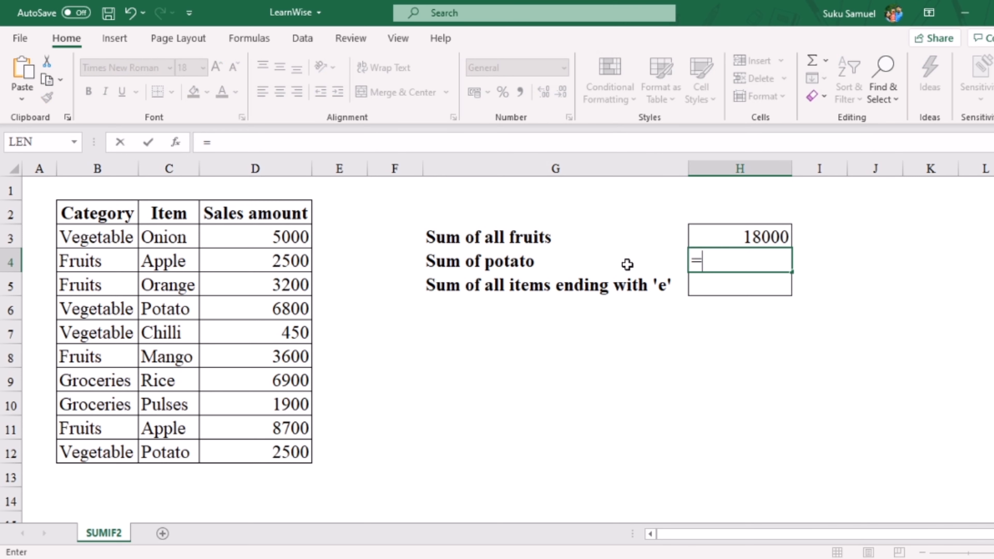
text(sumif()
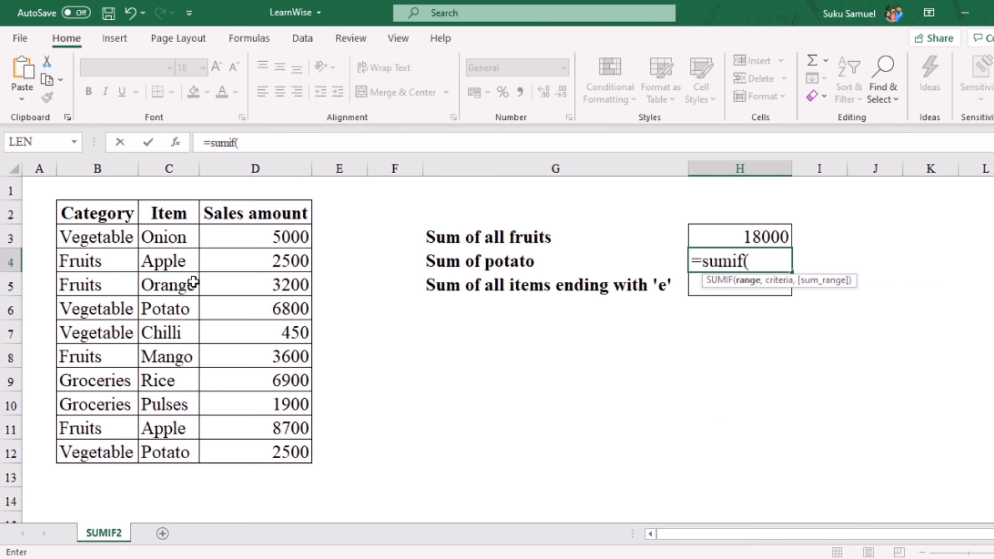
drag(174, 240, 167, 440)
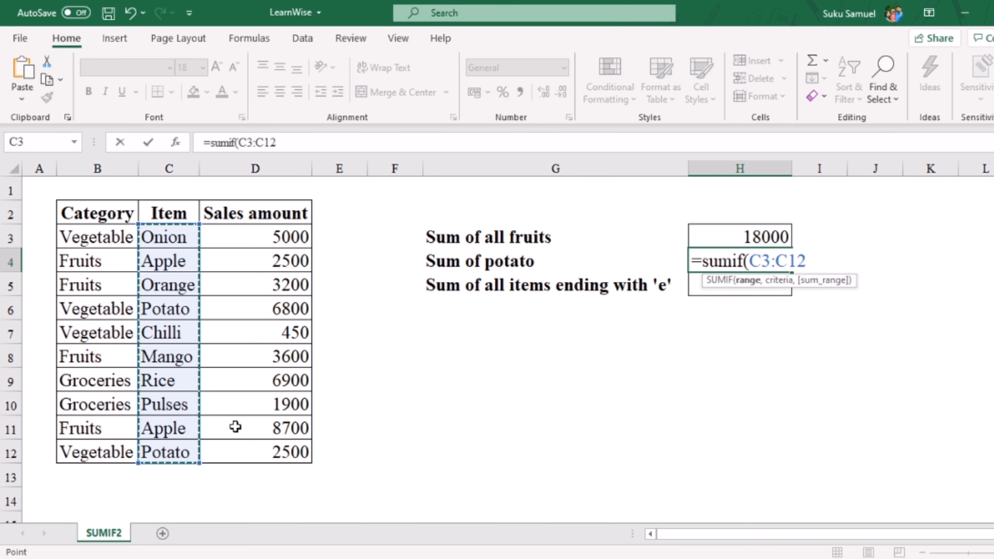
text(,)
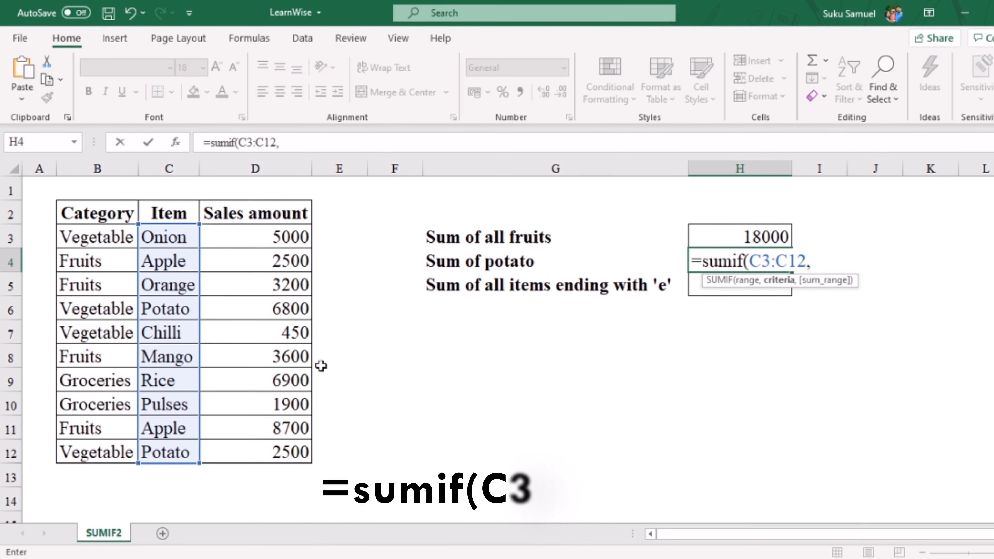
text("Potato")
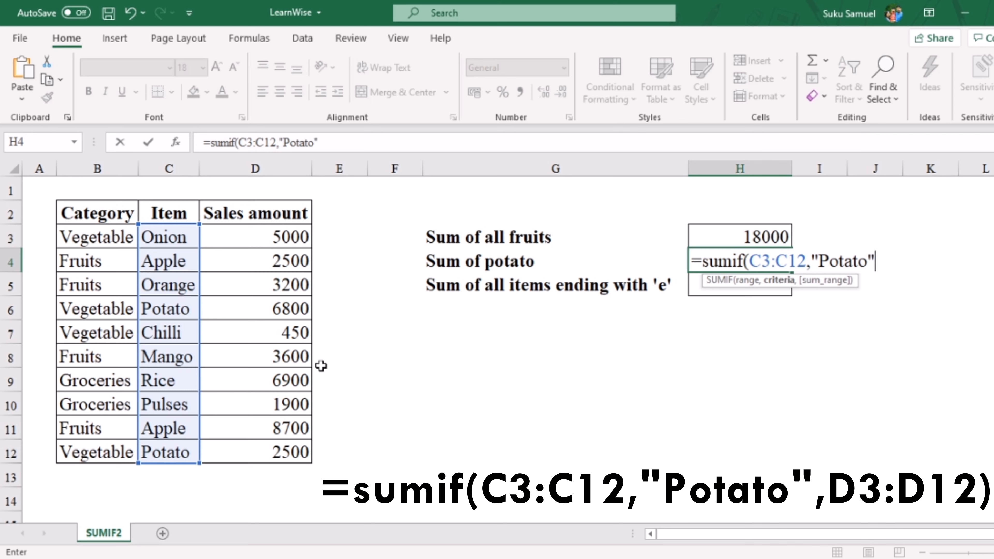
text(,)
drag(256, 235, 253, 452)
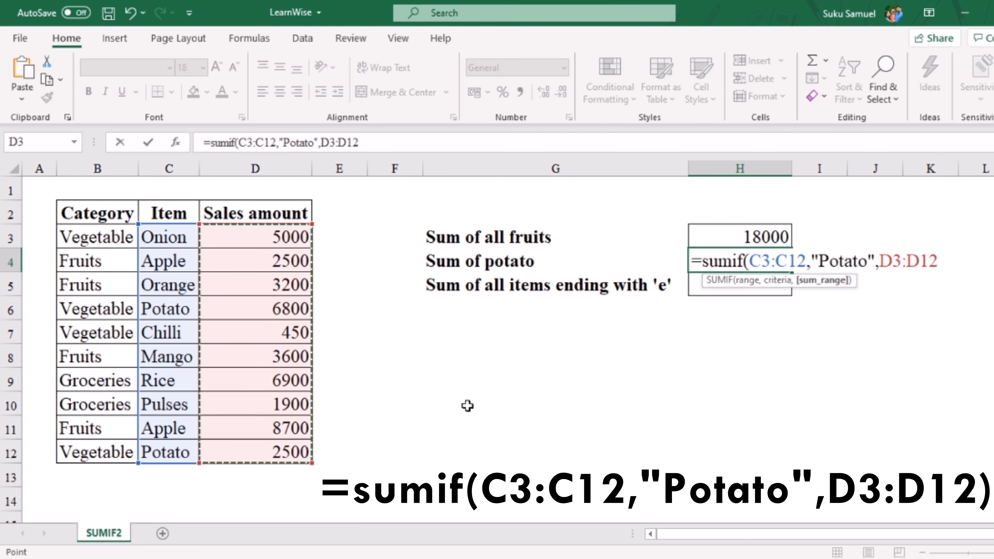
text())
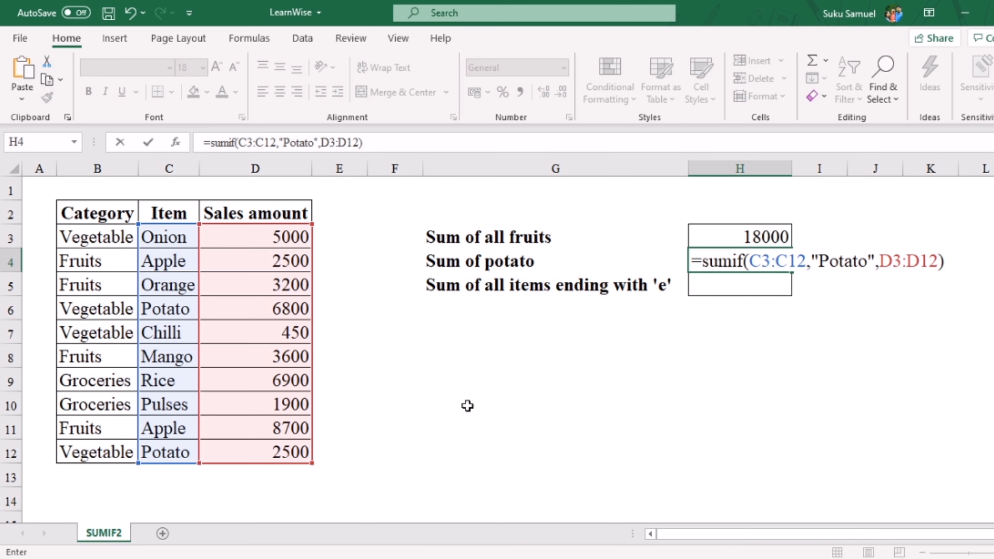
key(Return)
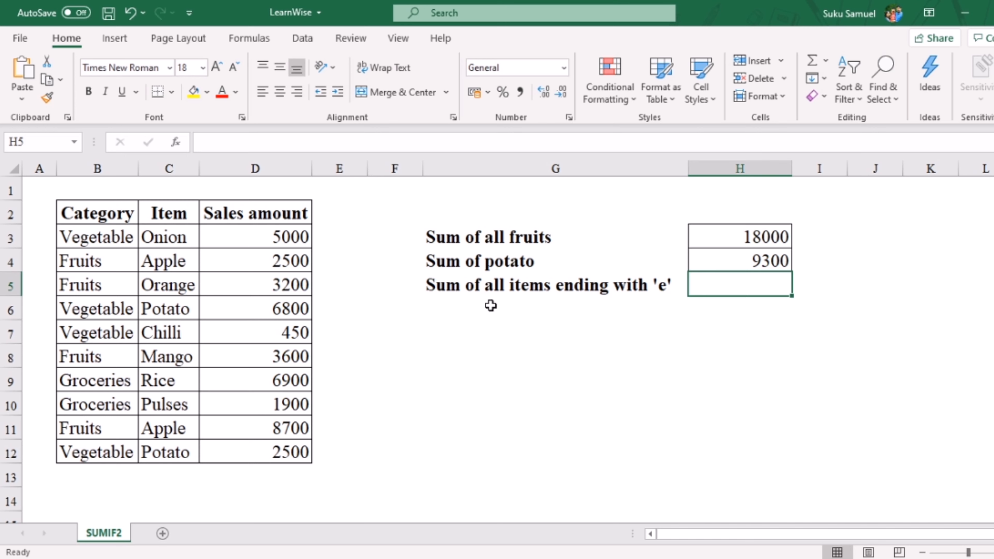
Total the sales of items ending in 'e' in H5 with =SUMIF(C3:C12,"*e",D3:D12).
text(=s)
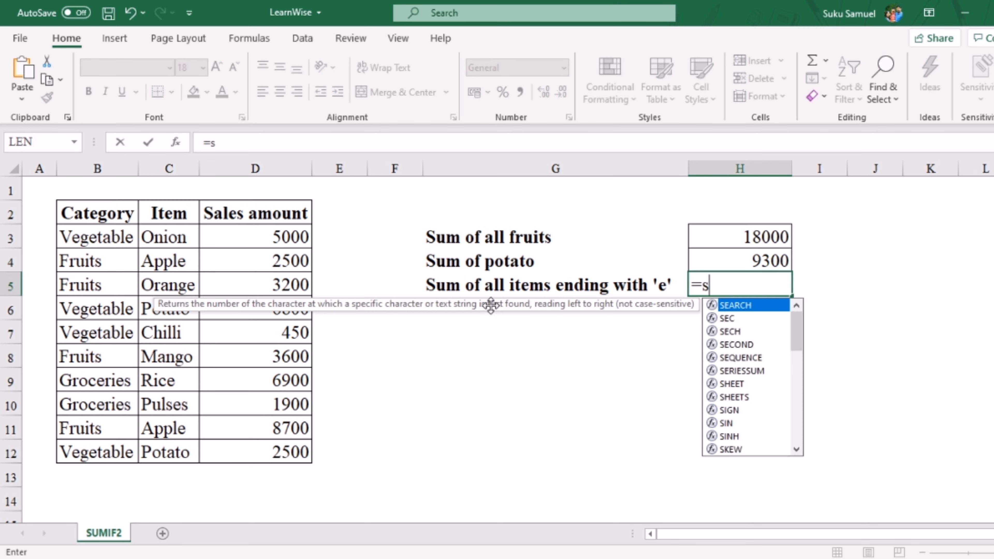
text(umi)
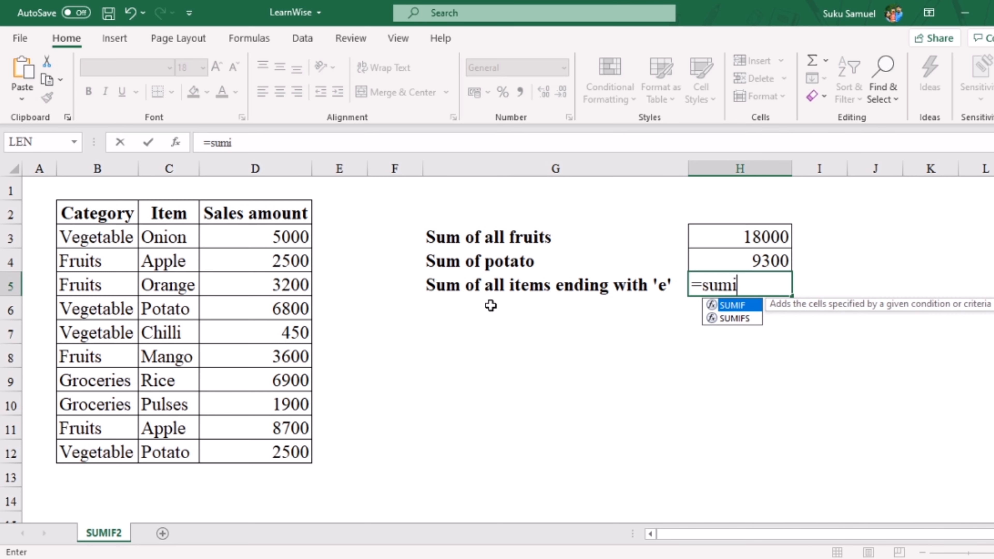
text(f()
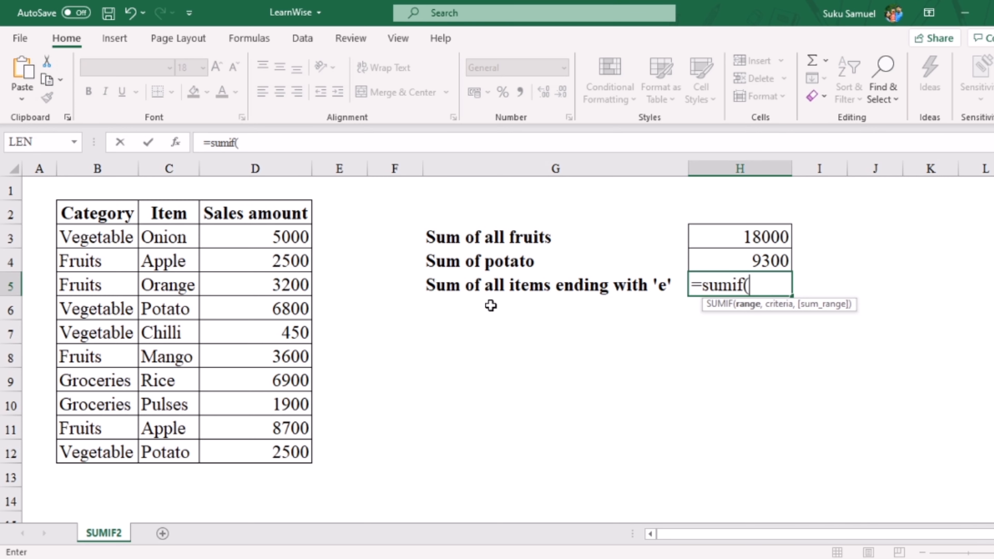
drag(200, 240, 178, 444)
text(,")
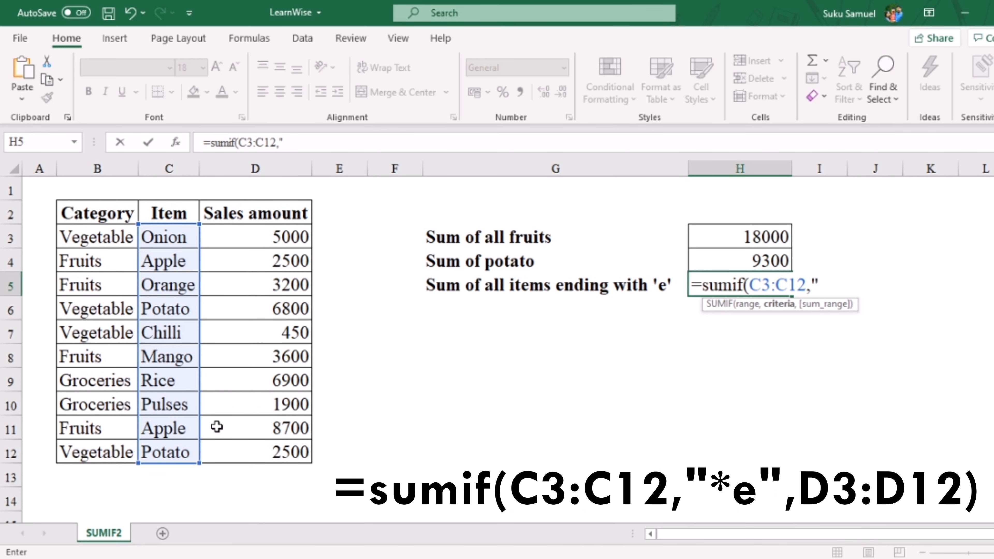
text(*e",)
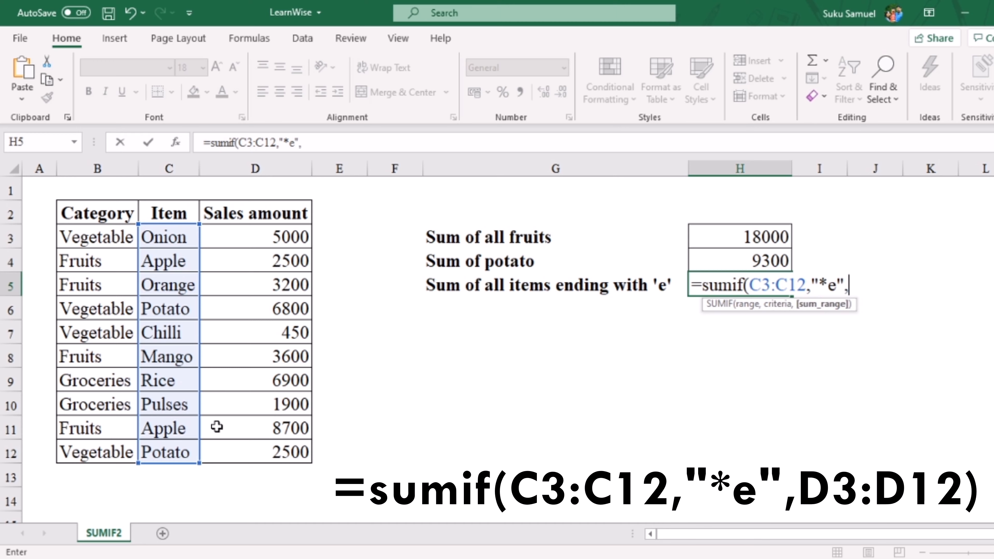
drag(263, 229, 259, 450)
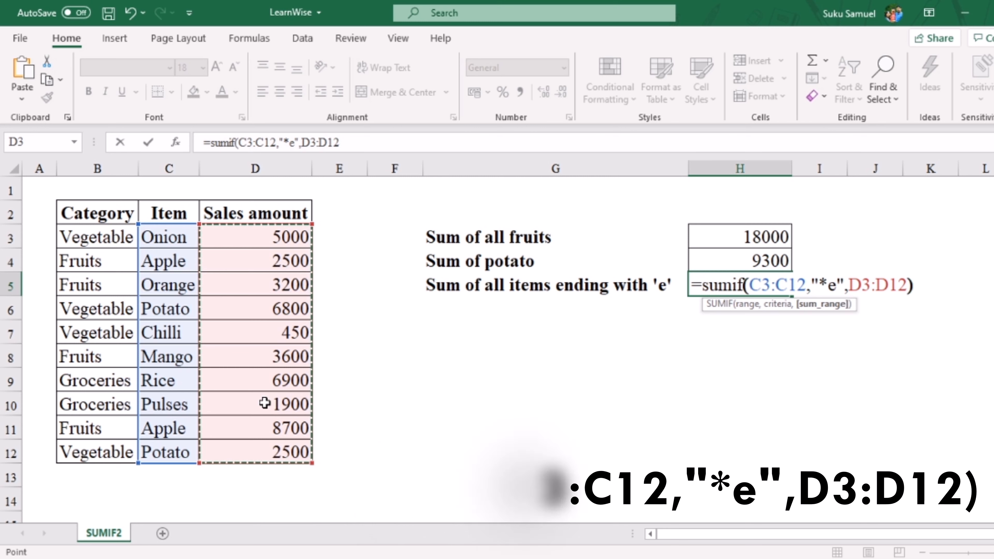
key(Return)
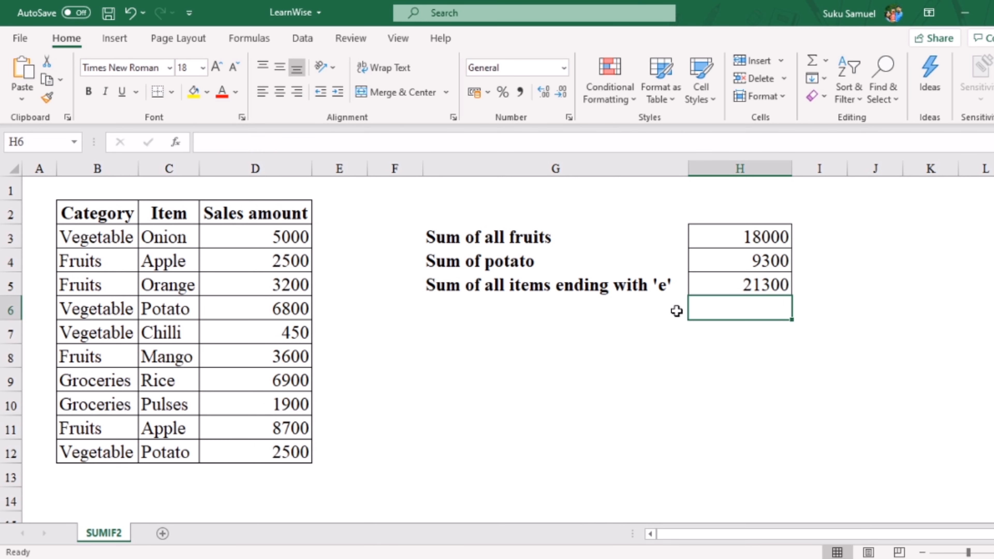